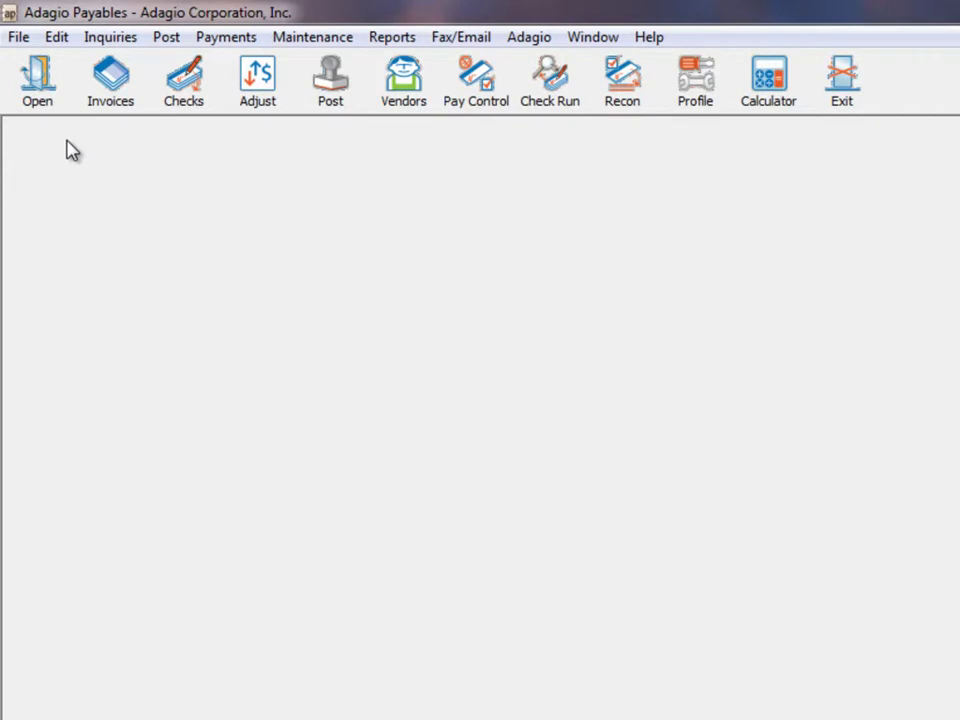
- Show the Edit list of record types and dismiss it without choosing anything
left_click(50, 40)
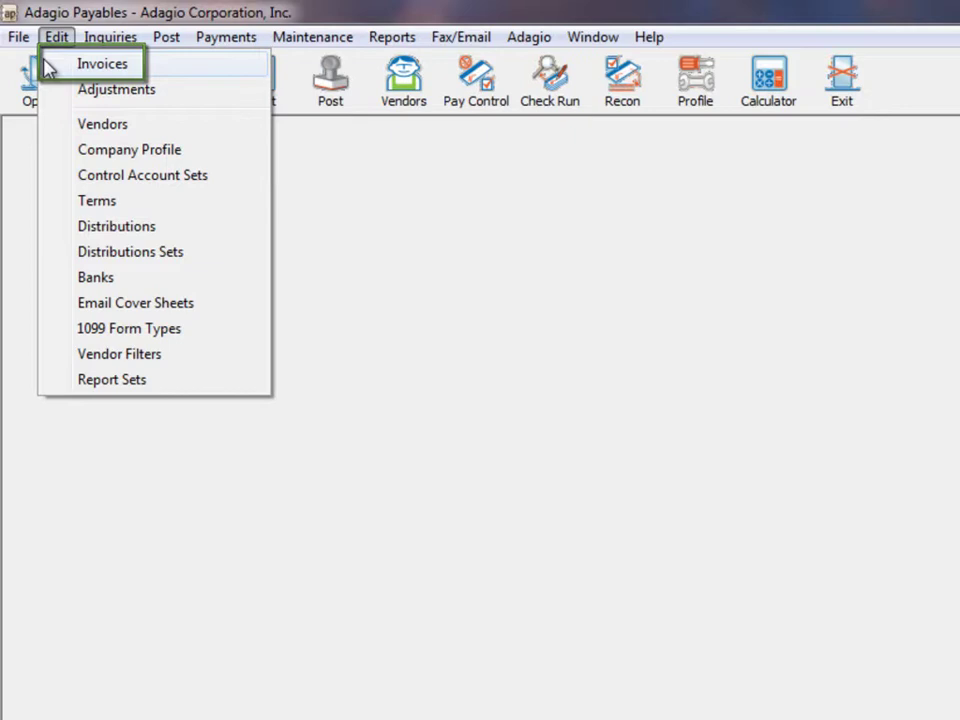
key("Escape")
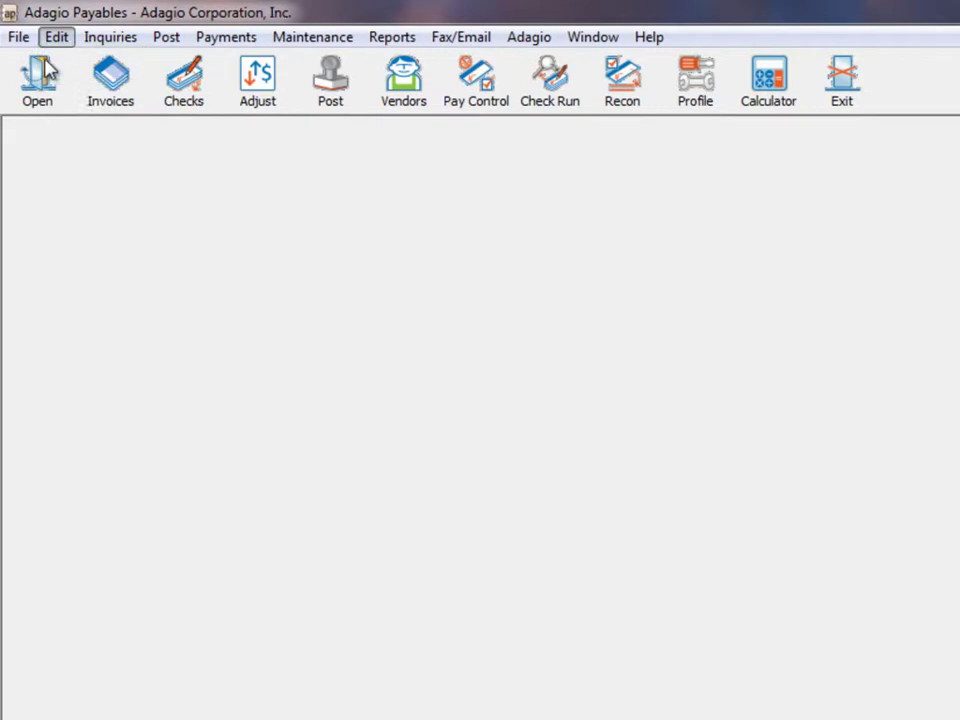
- Open Invoice Batch 10 and view its Stmt: Jun 12, 2012JuneCN and 2008DN2 entries
left_click(90, 112)
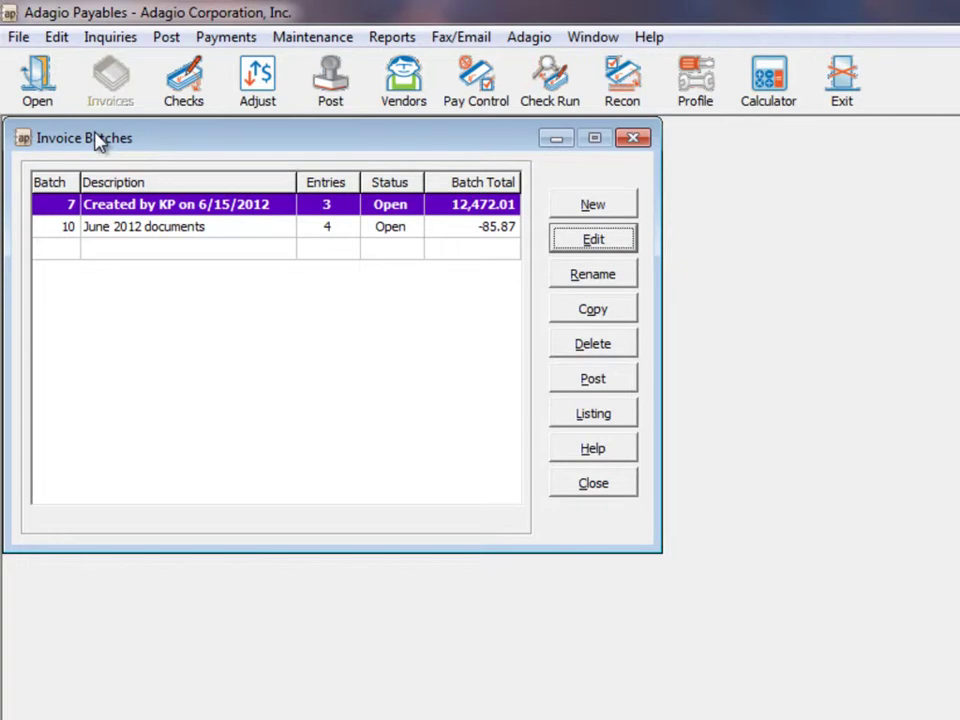
double_click(230, 231)
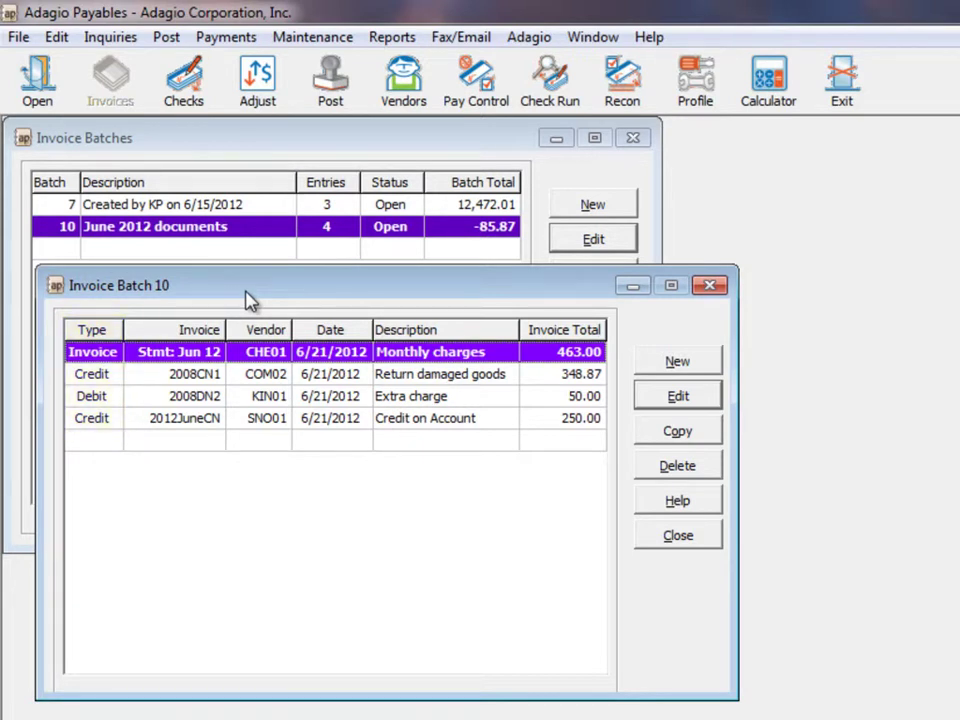
double_click(255, 356)
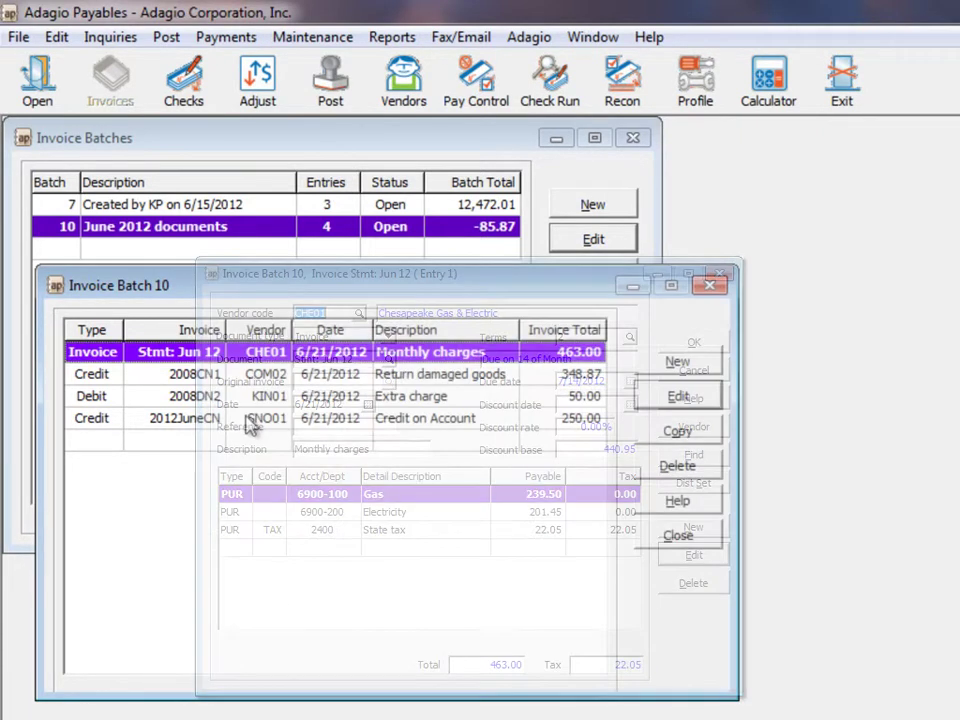
left_click(246, 420)
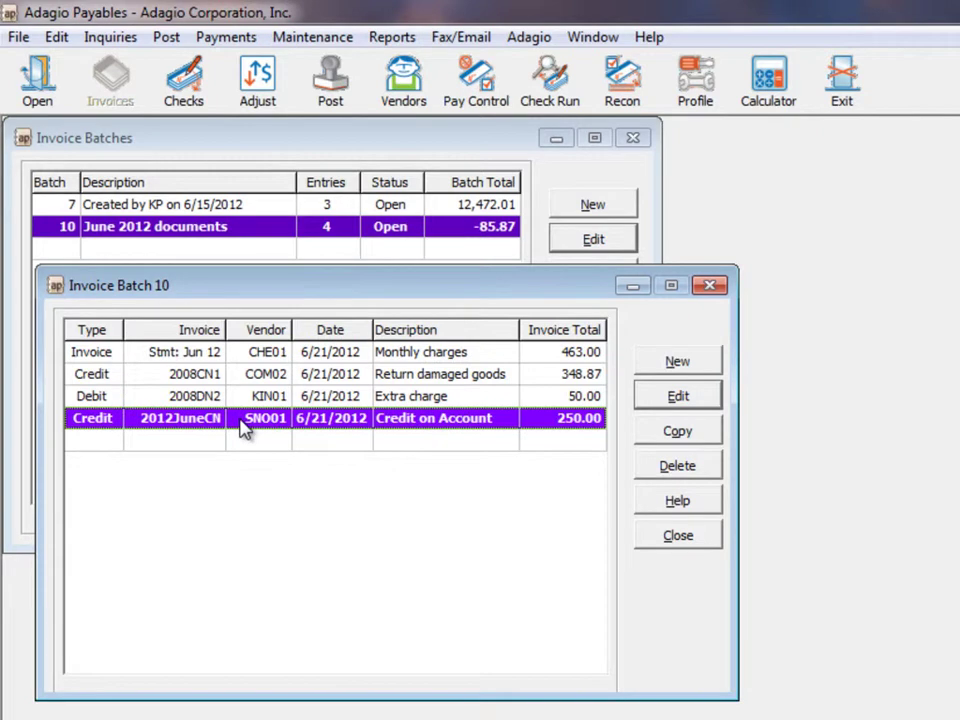
double_click(246, 420)
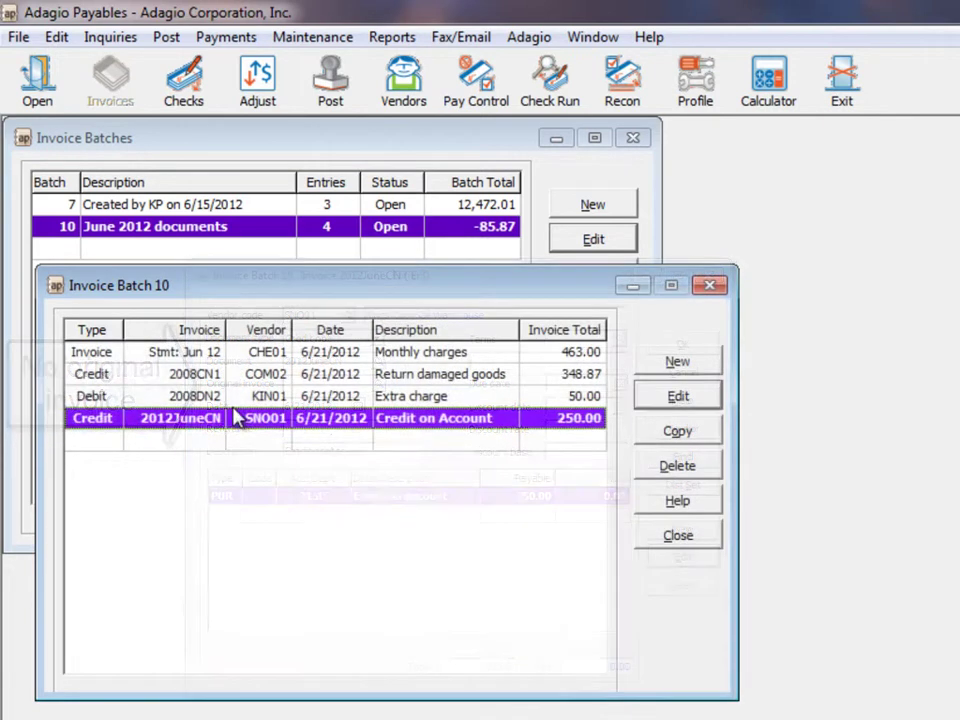
double_click(236, 398)
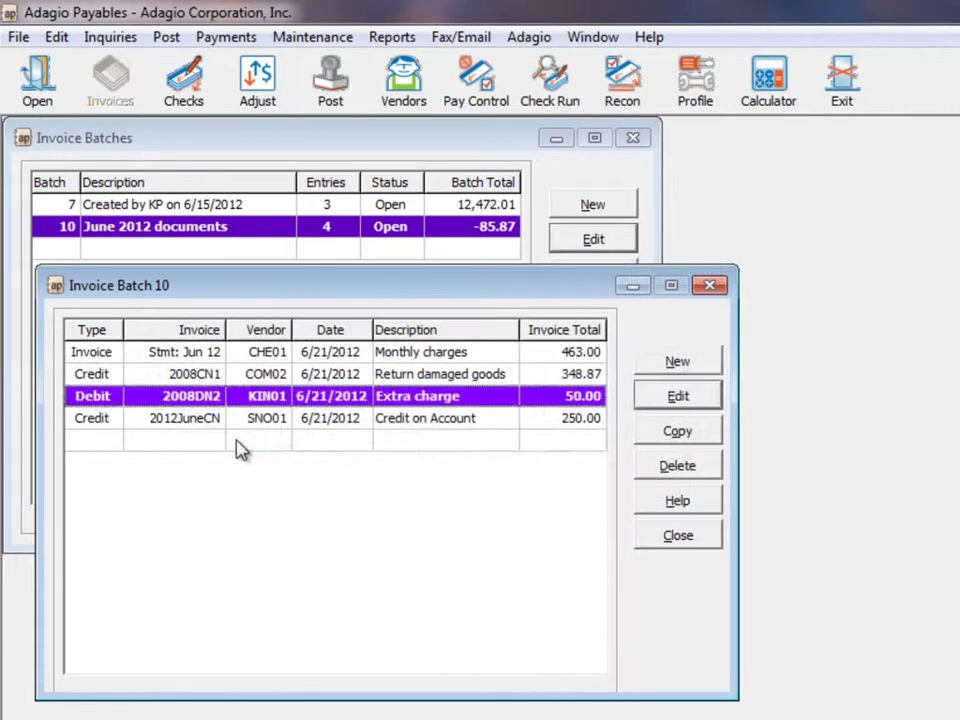
- Start new invoice entry 5 and pick vendor Chesapeake Bell by searching 'CH'
left_click(282, 445)
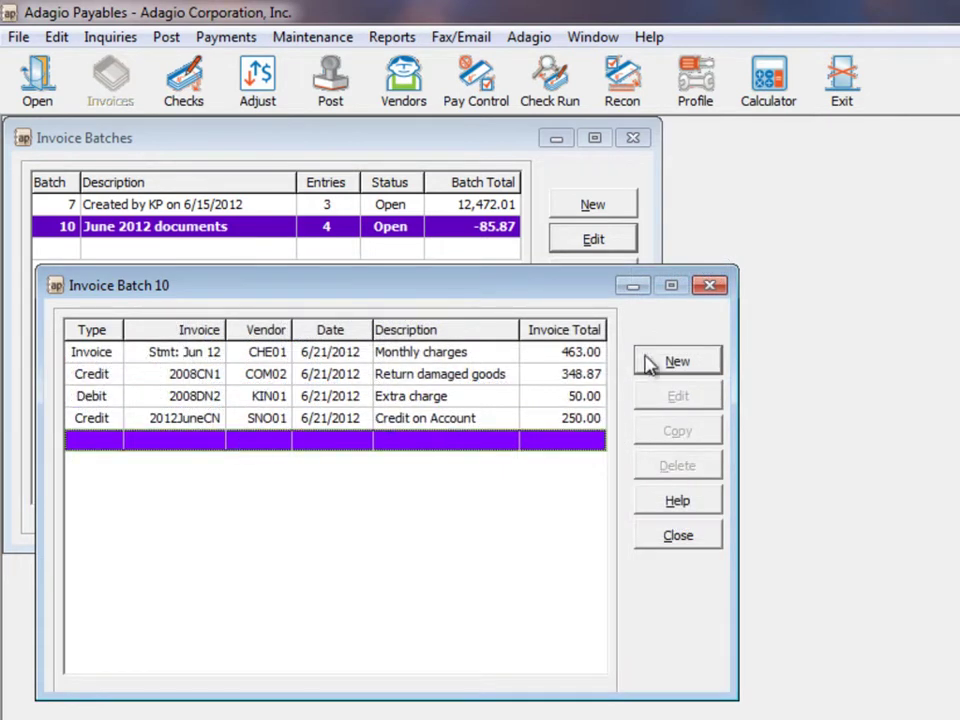
left_click(676, 362)
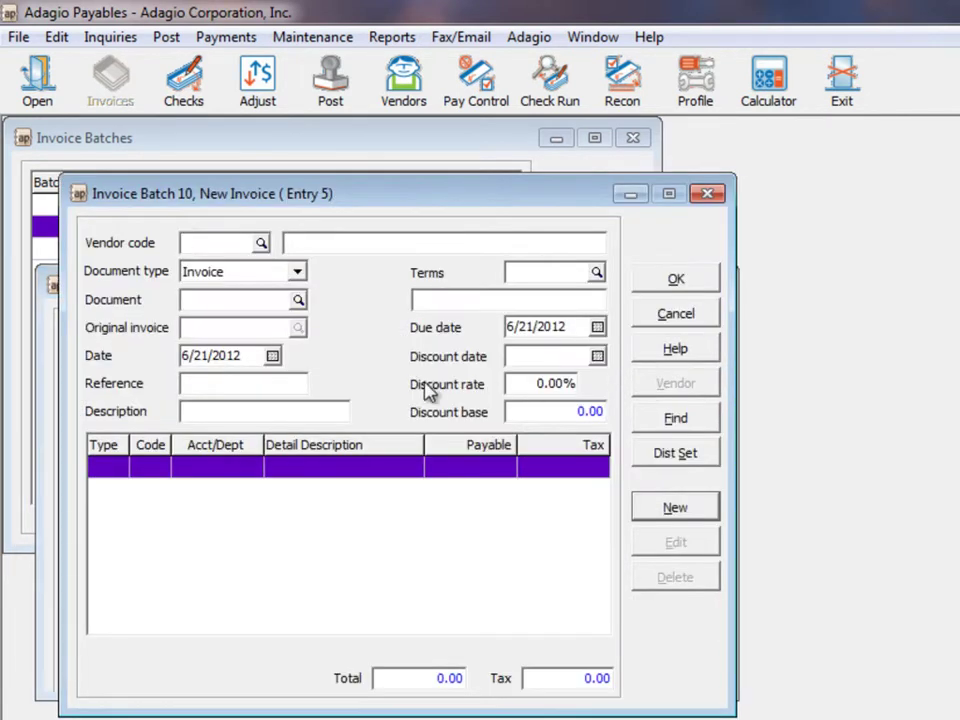
left_click(260, 246)
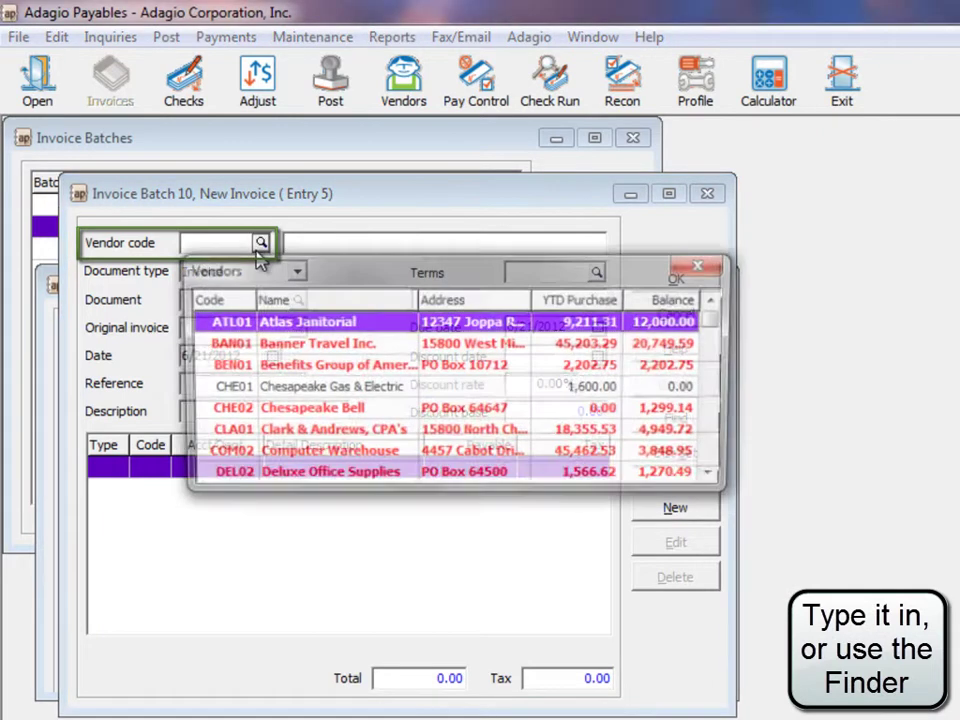
key("Escape")
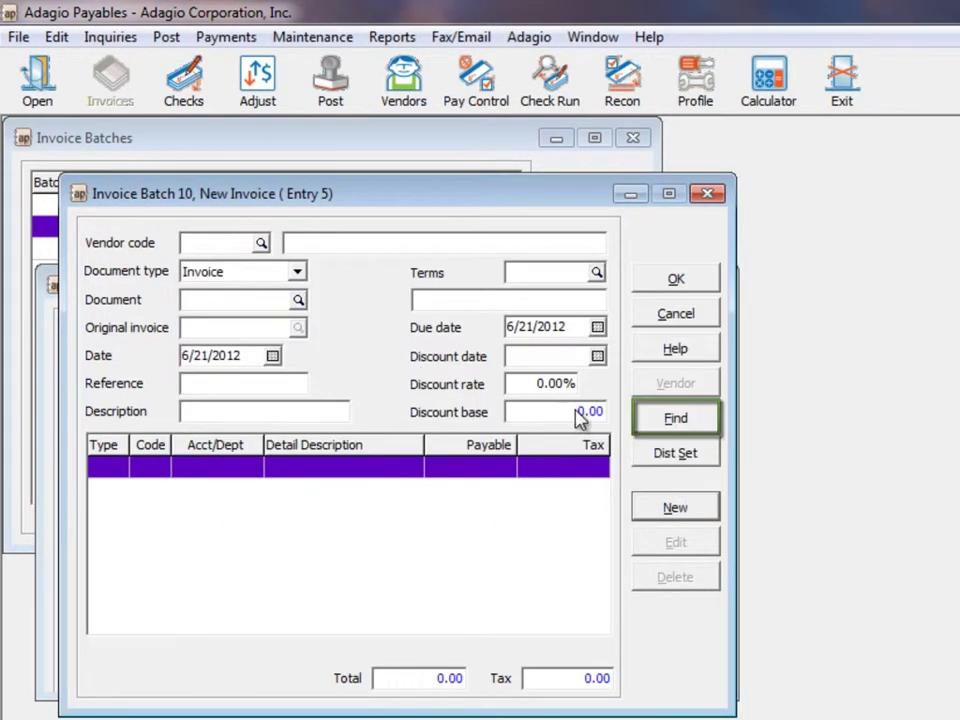
left_click(669, 418)
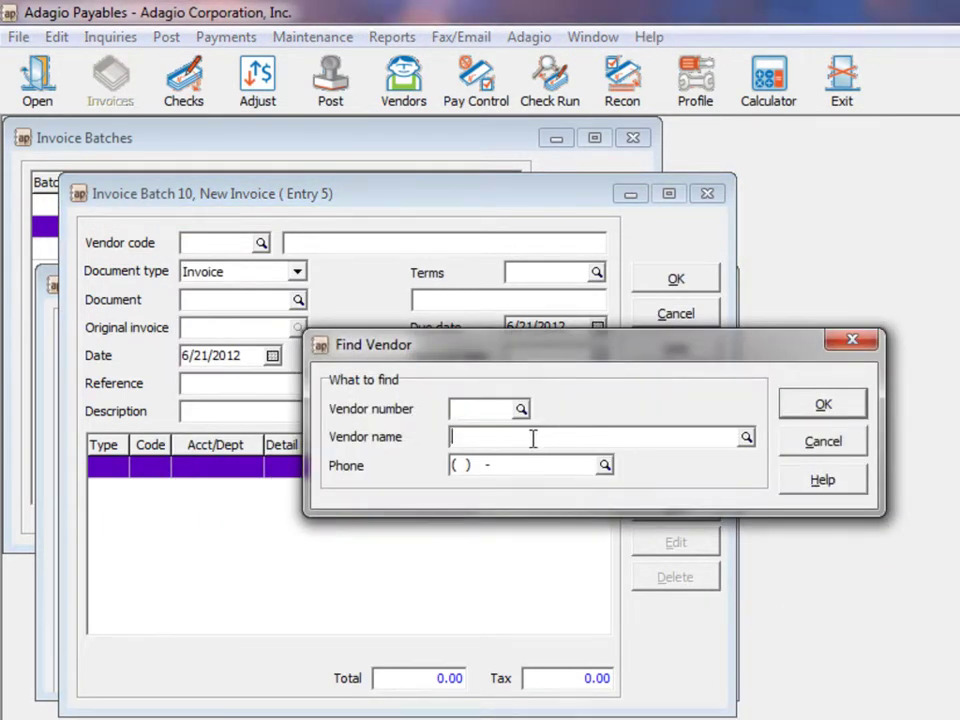
type("CH")
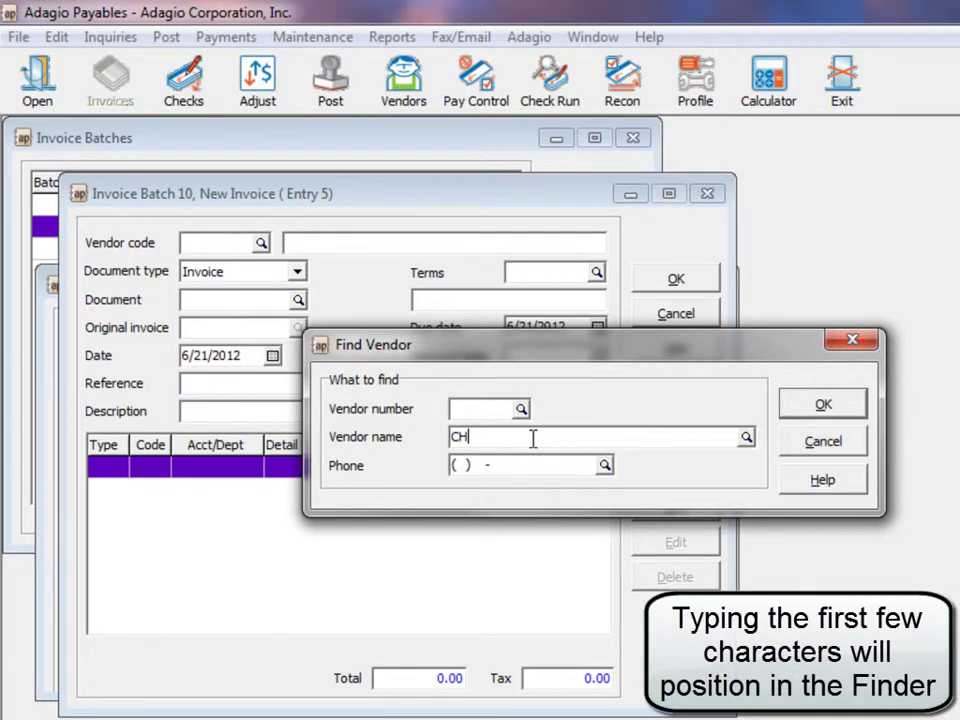
key("Return")
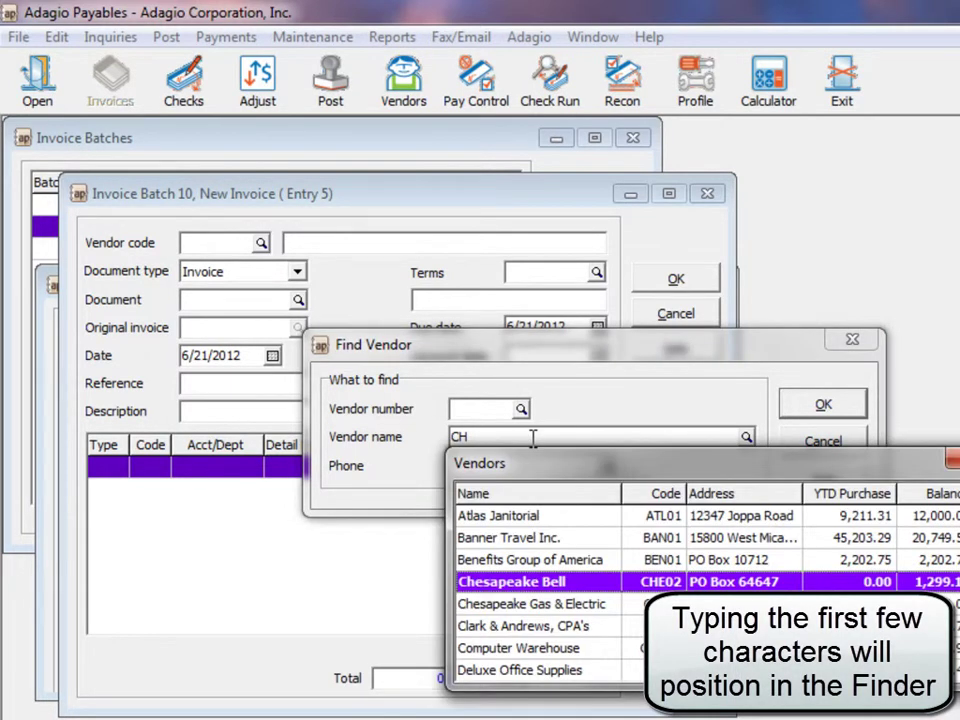
key("Return")
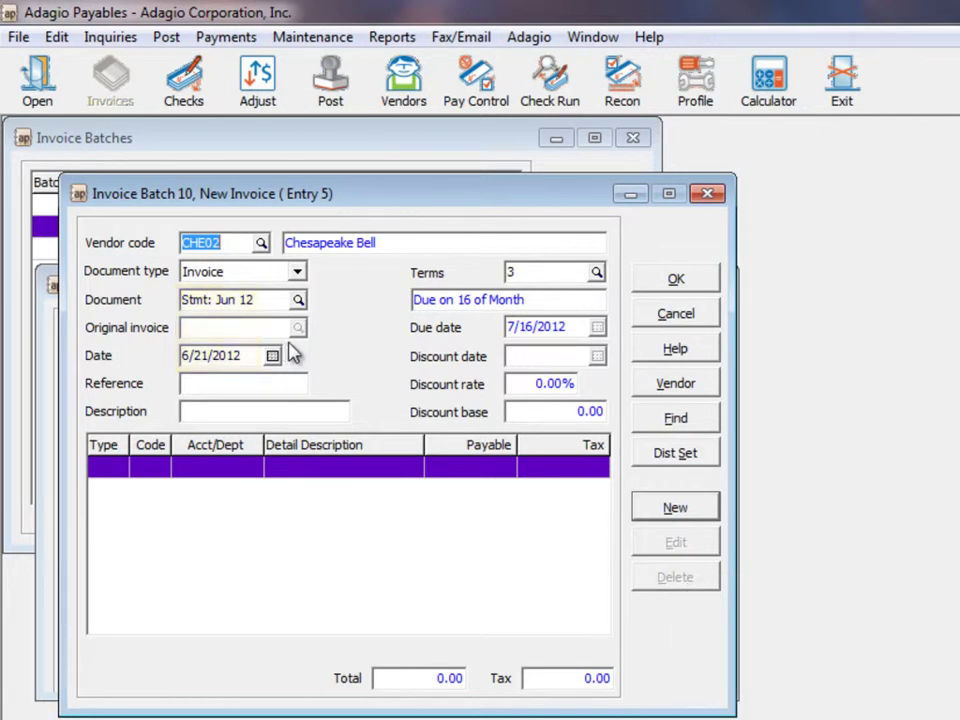
- Apply NET20 terms to the Chesapeake Bell invoice, clear the terms code and check the due date
left_click(596, 273)
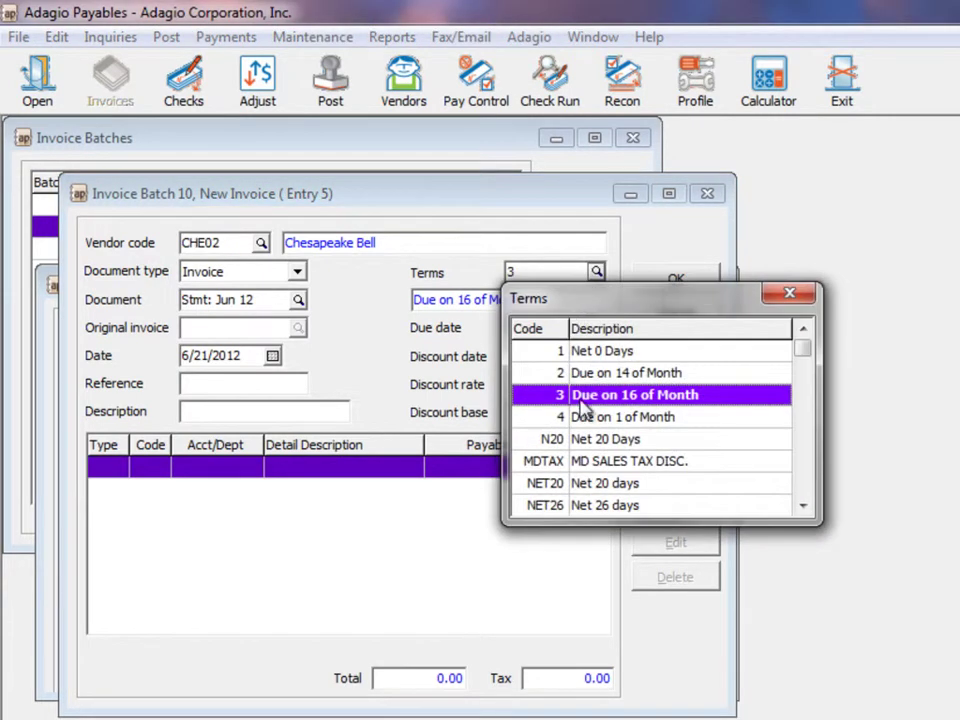
double_click(587, 487)
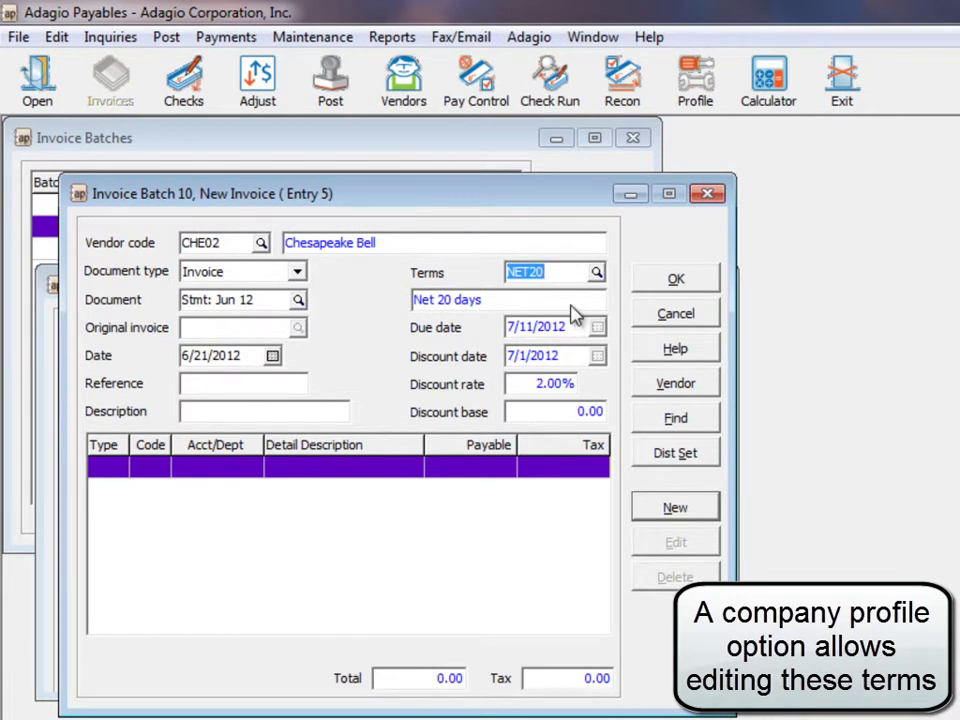
key("Delete")
key("Tab")
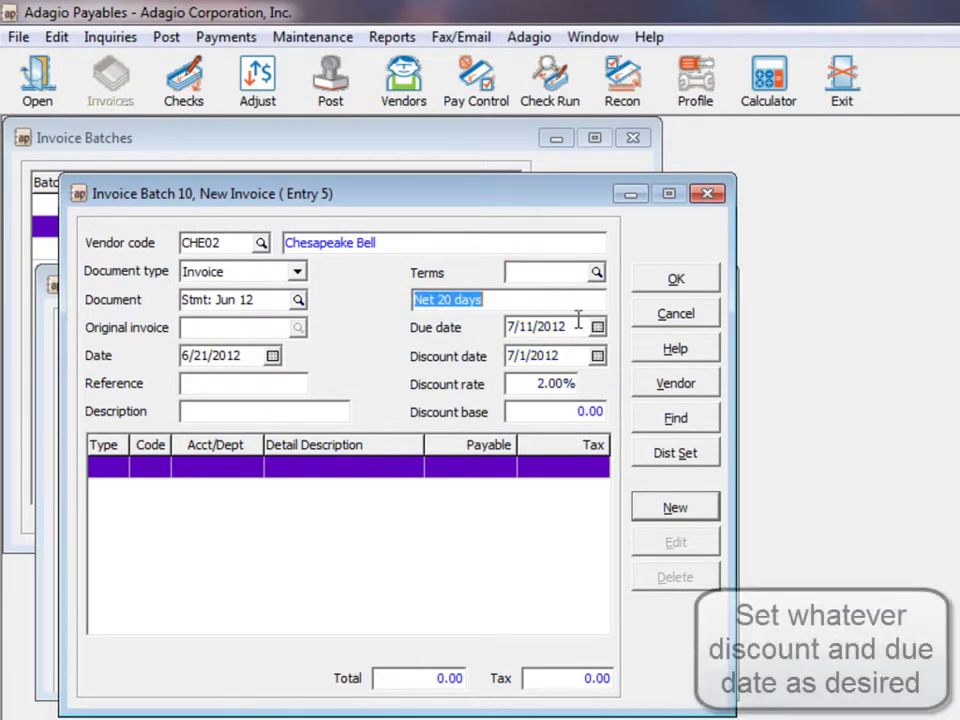
left_click(598, 329)
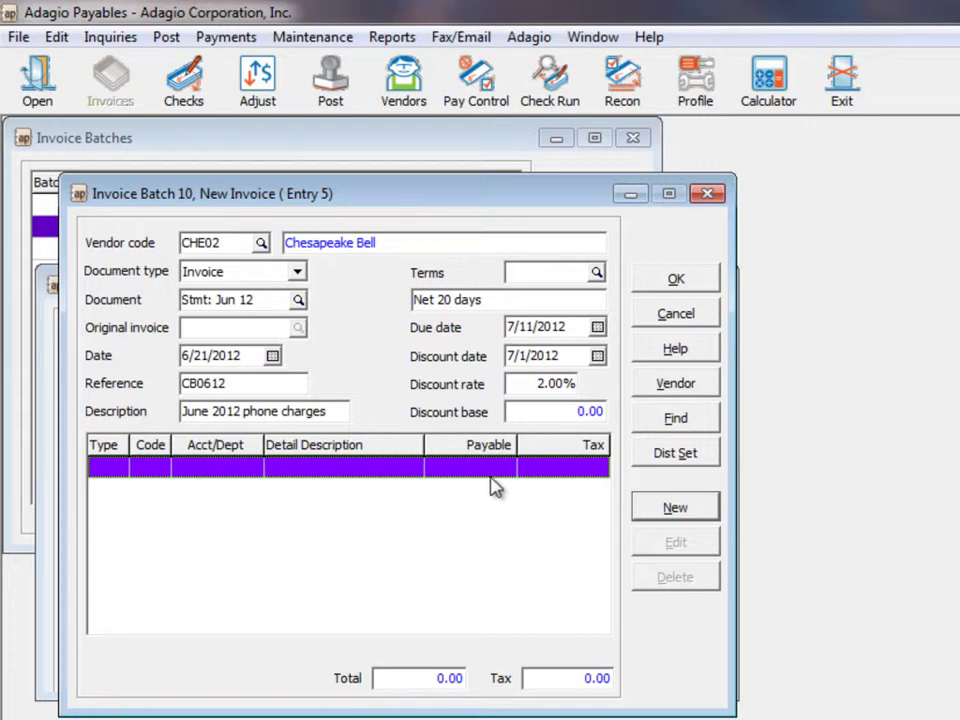
- Add a 37.00 detail line charged to account 6260-100 Communications
left_click(656, 512)
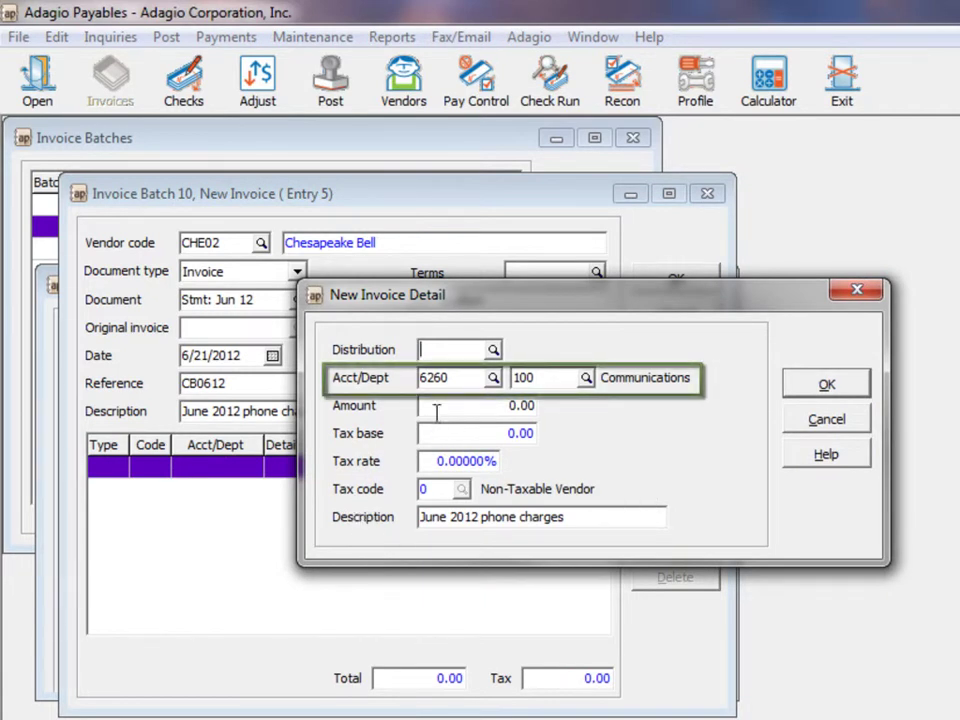
left_click(493, 378)
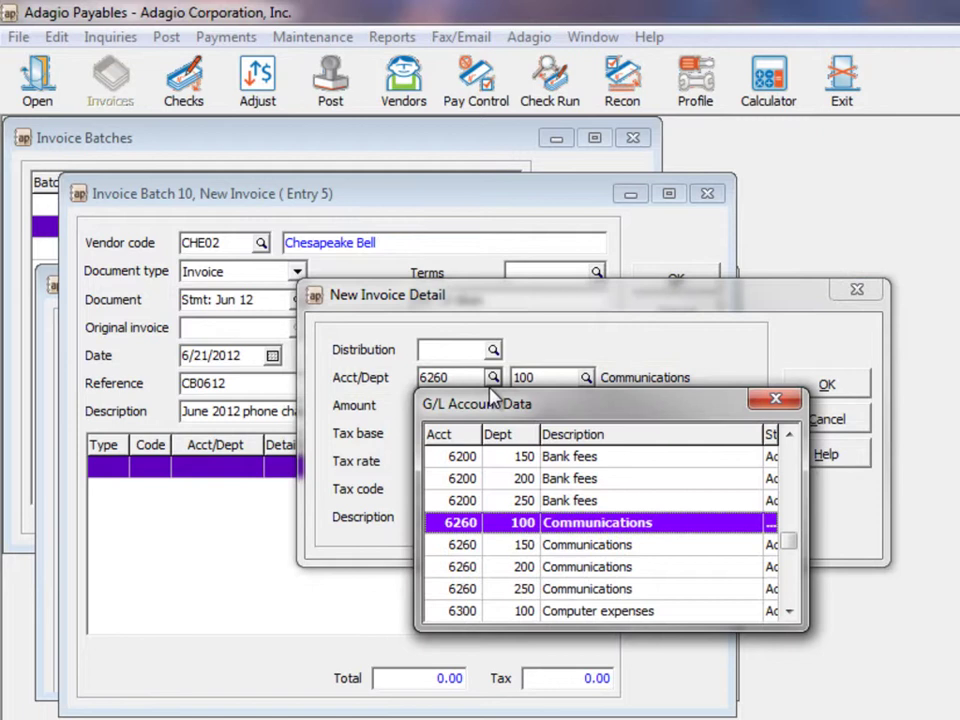
key("Return")
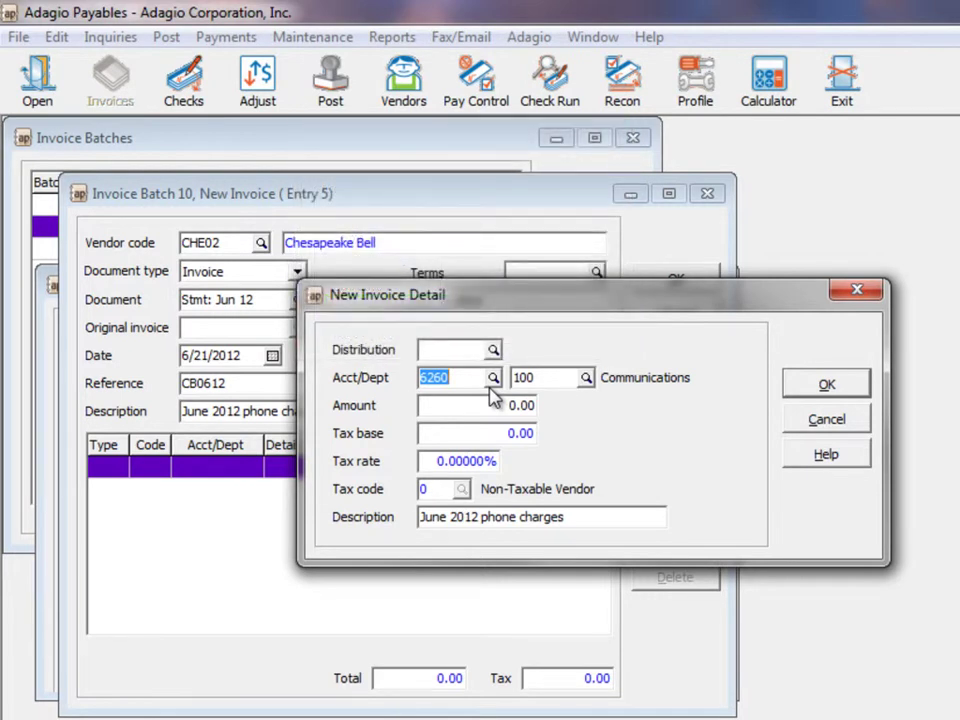
left_click(521, 399)
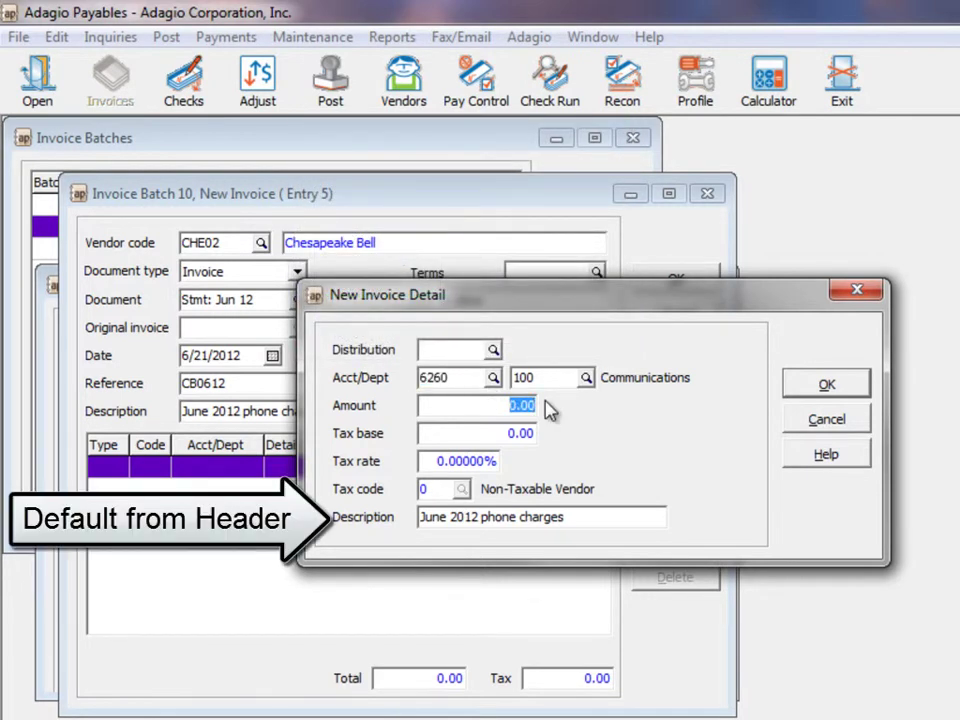
type("37")
key("Tab")
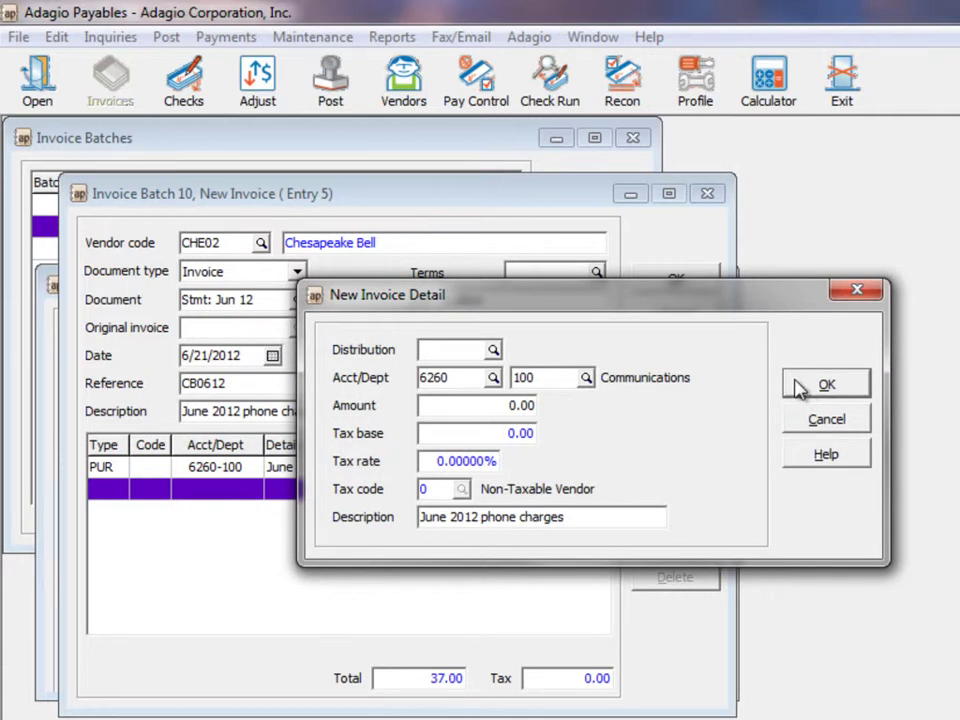
- Inspect the Phone and TAX distributions, then choose TAXINC for the new detail line
left_click(493, 349)
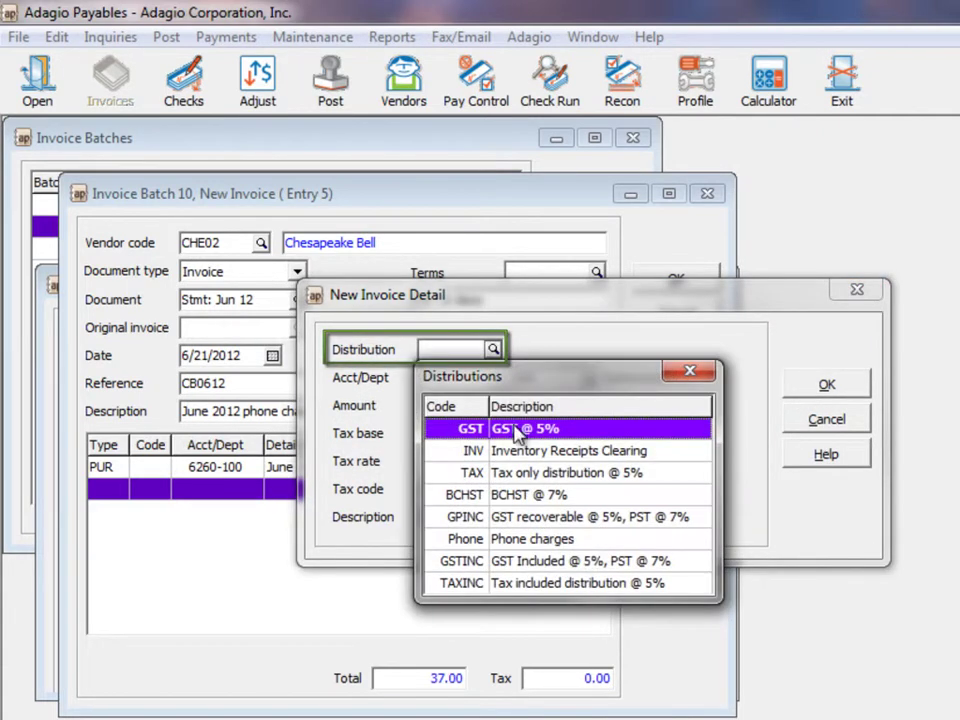
left_click(590, 541)
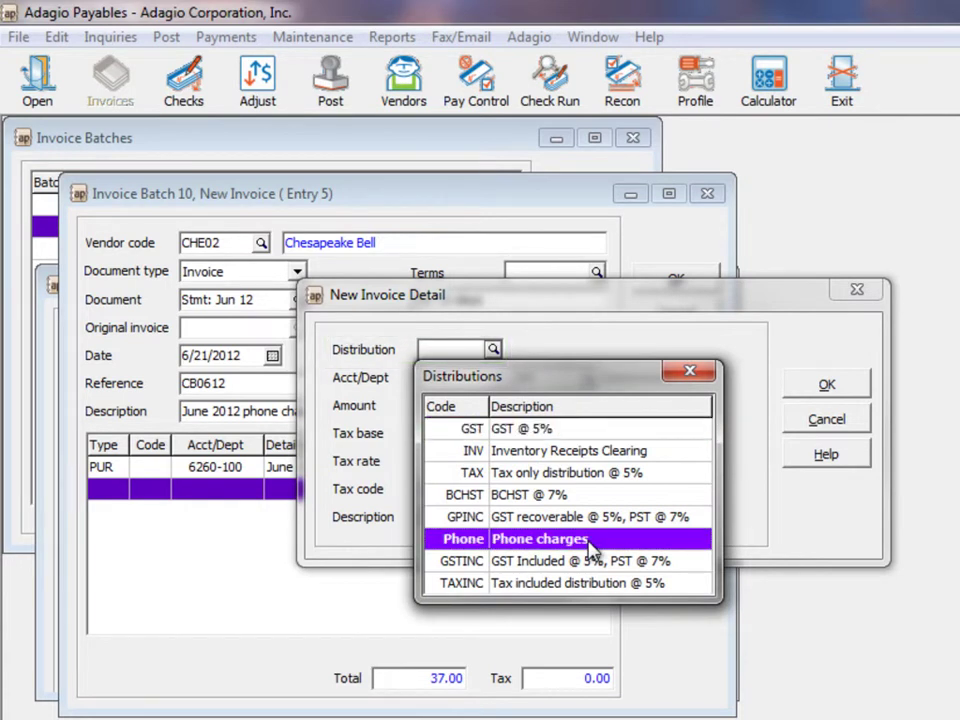
double_click(589, 541)
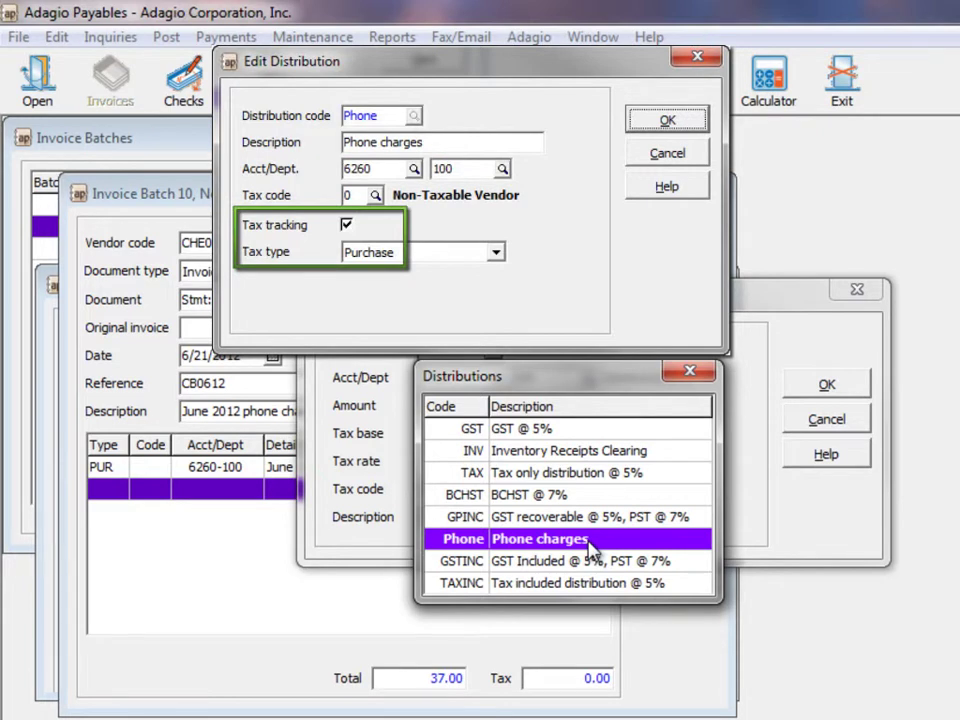
key("Escape")
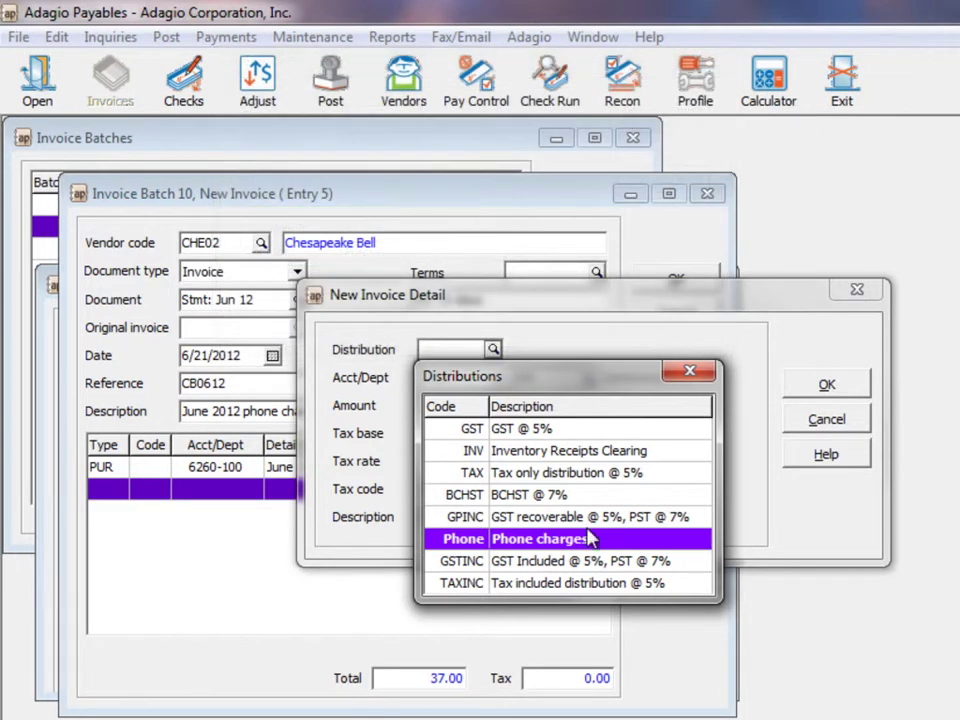
double_click(583, 484)
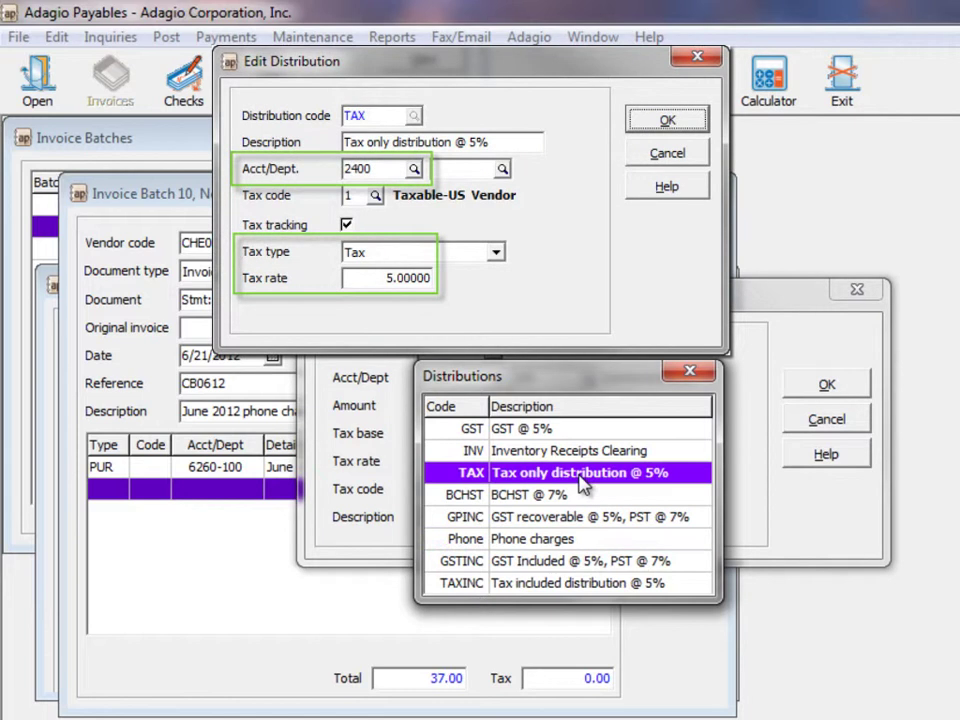
double_click(592, 583)
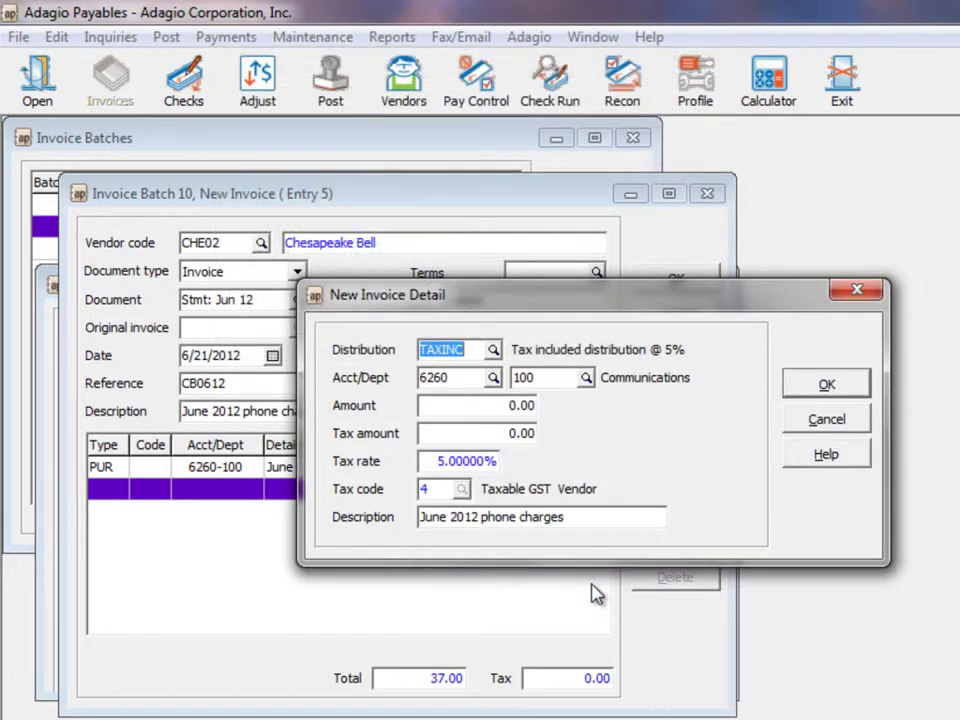
- Enter 43.00 as the amount of the TAXINC detail line
left_click(497, 405)
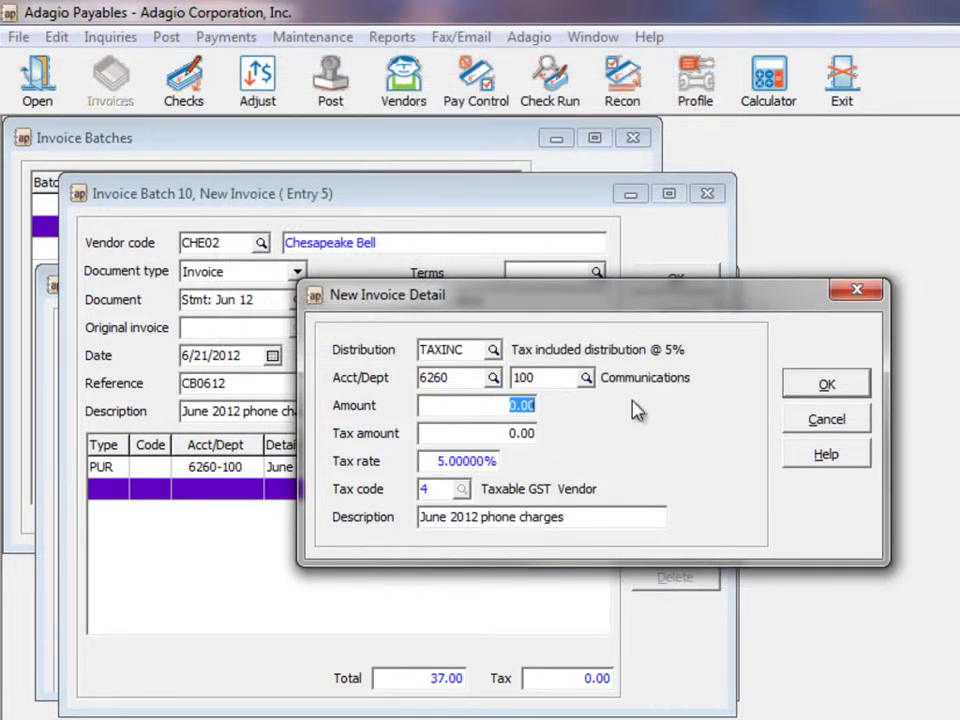
type("43")
key("Tab")
key("Tab")
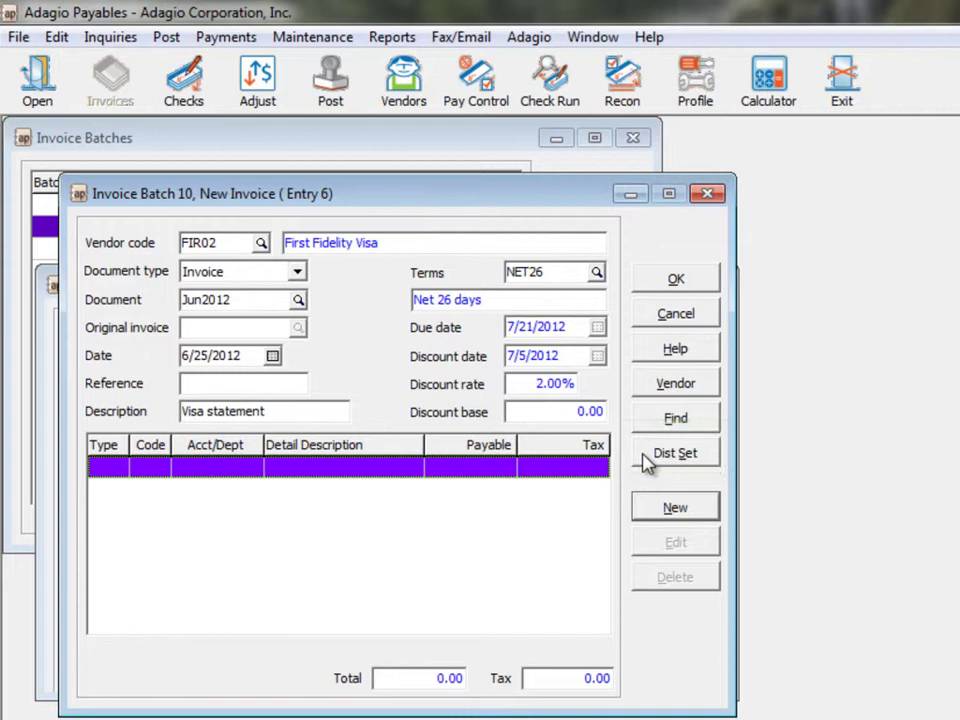
- Apply the VISA distribution set, enter detail amounts (433 hotel and air, 0 training), and save
left_click(674, 453)
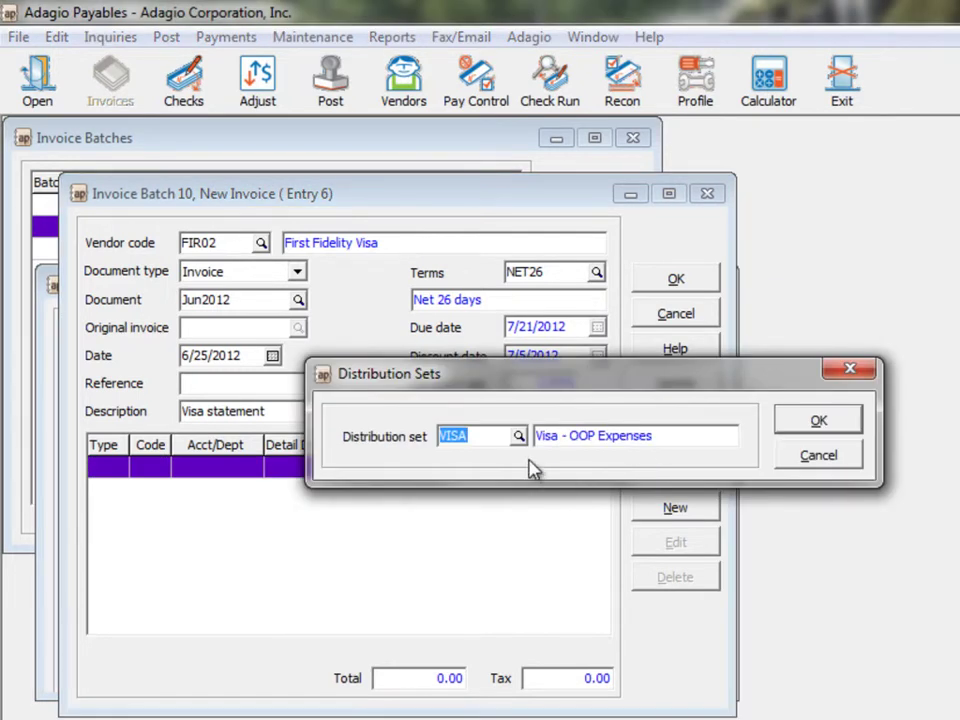
left_click(784, 422)
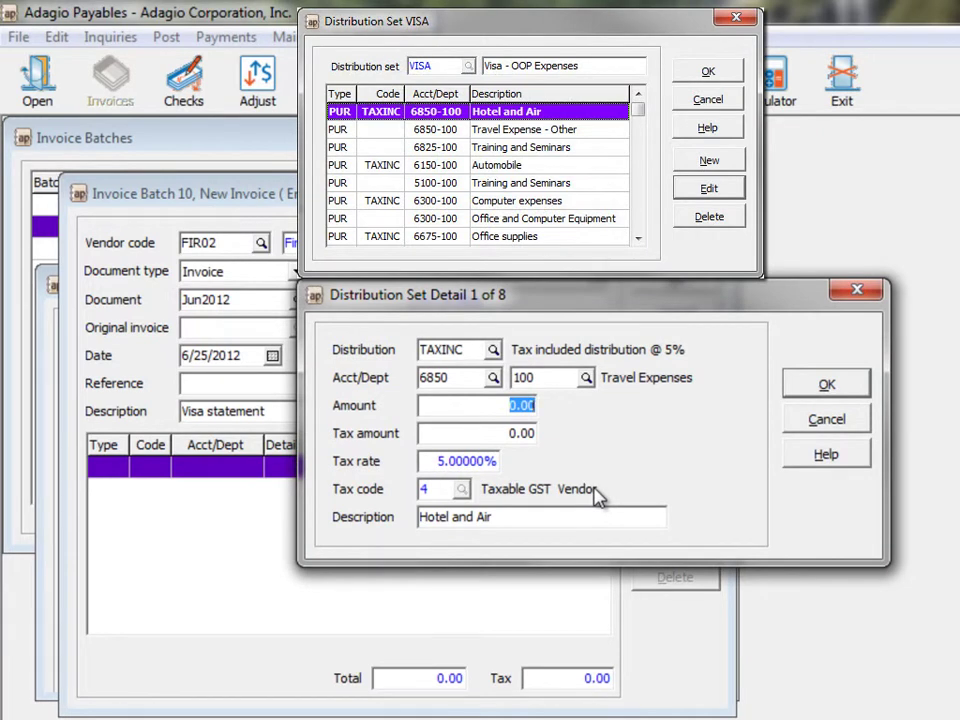
type("433")
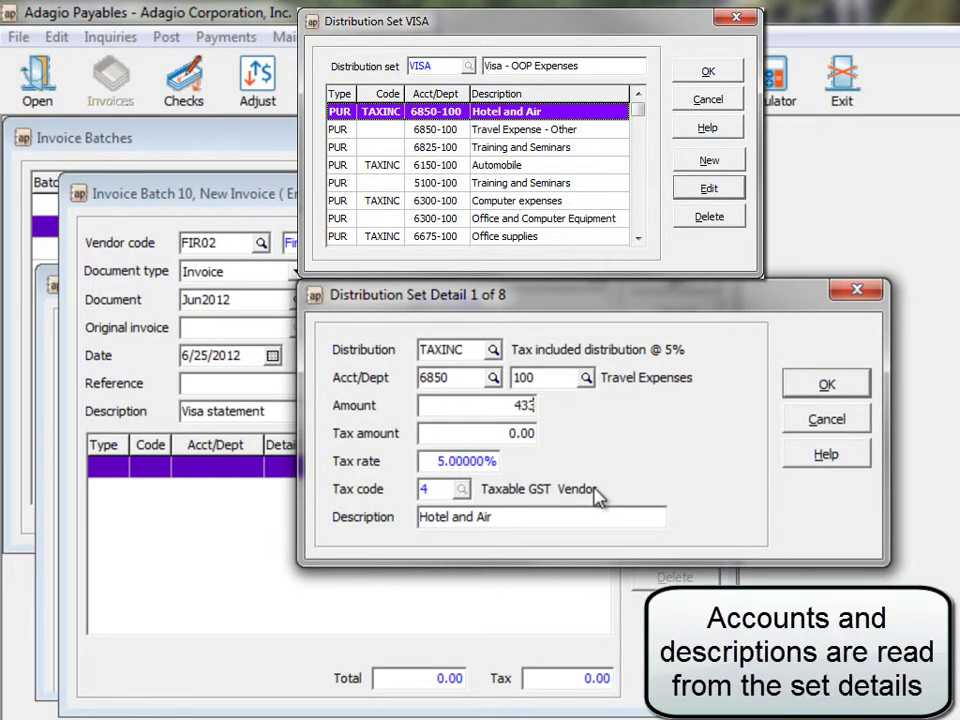
key("Return")
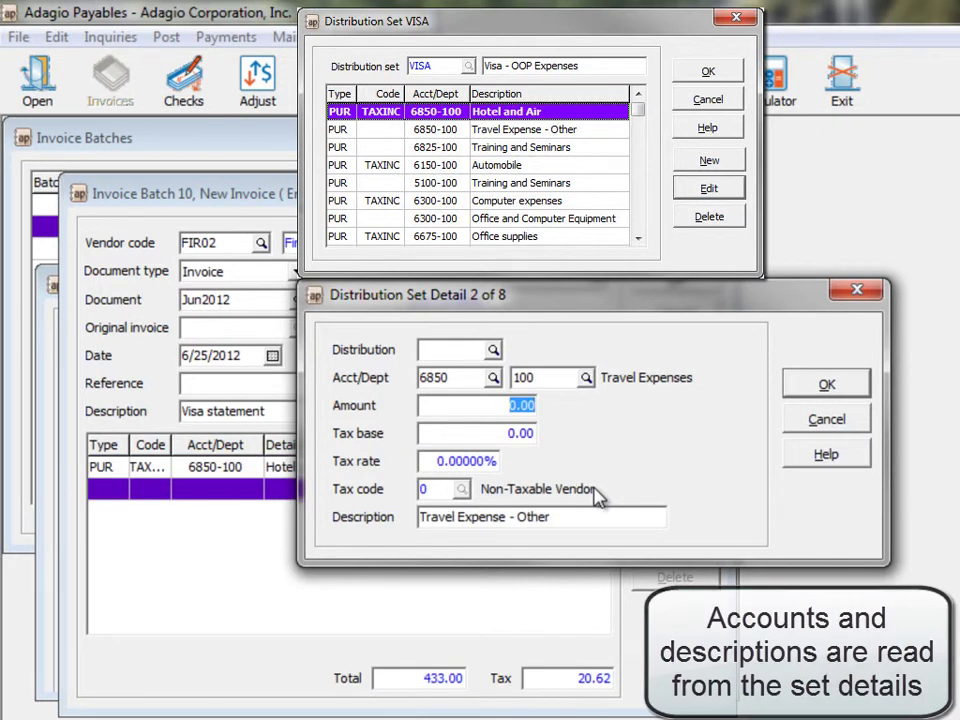
type("6150 10")
key("Return")
type("0")
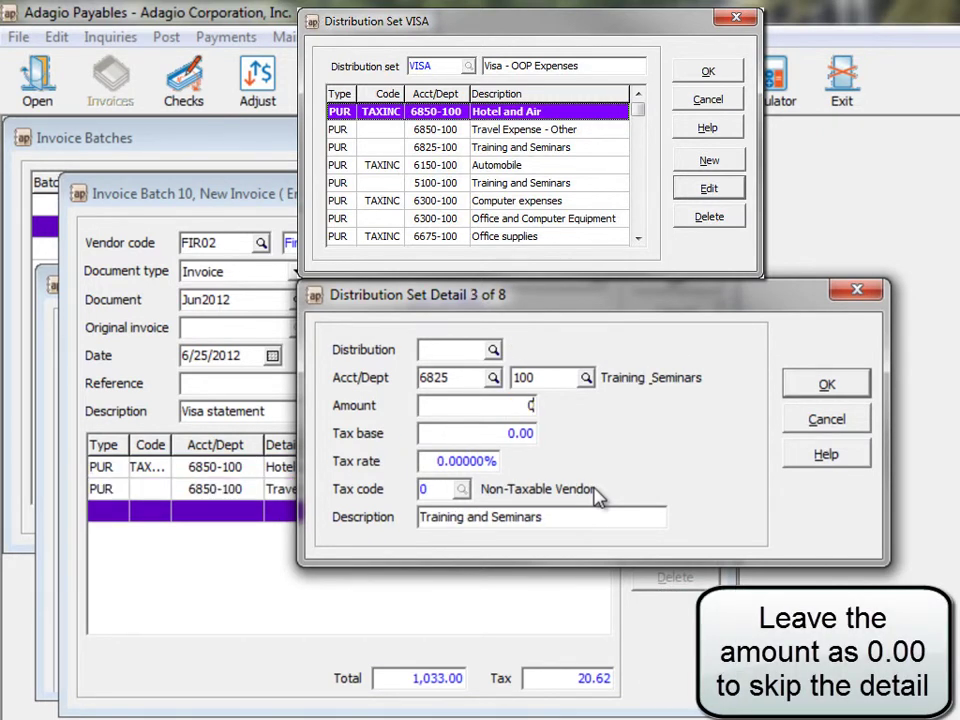
key("Return")
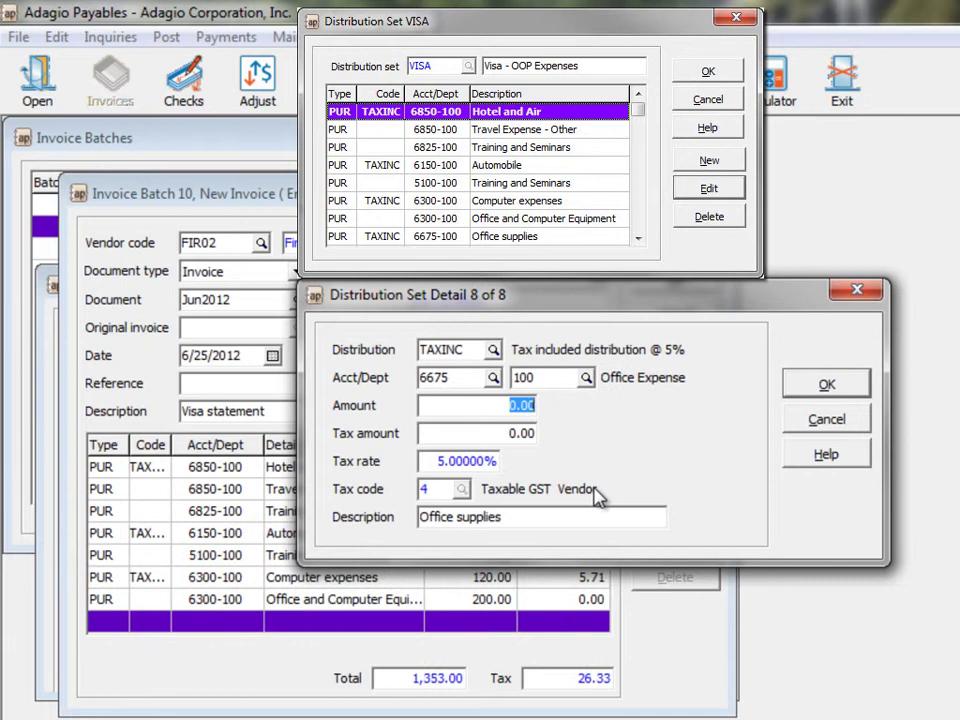
type("43.98")
key("Return")
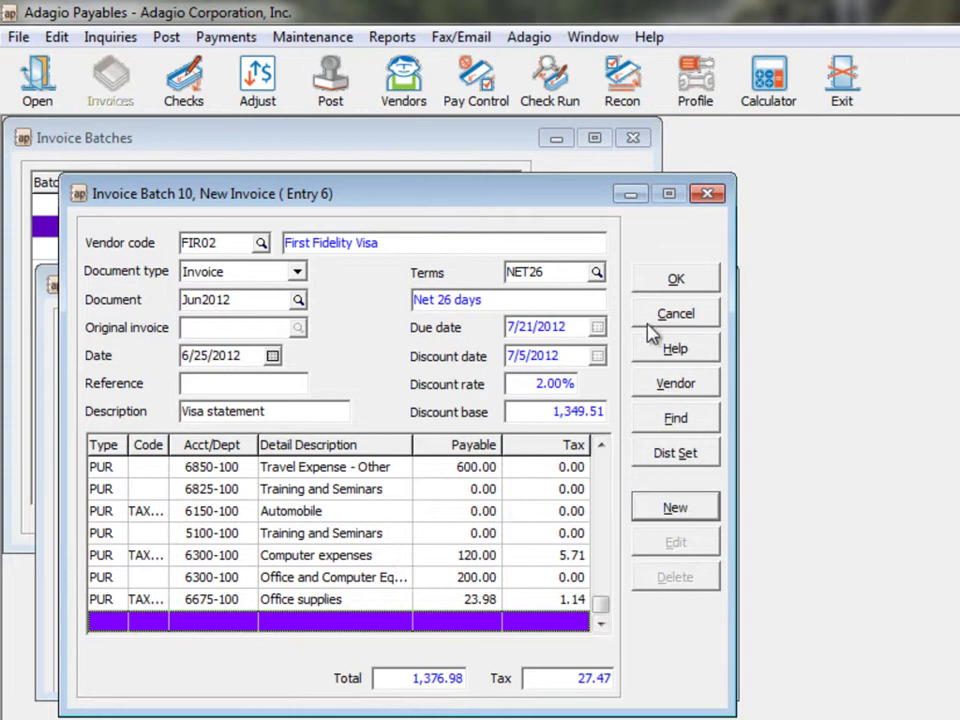
left_click(651, 279)
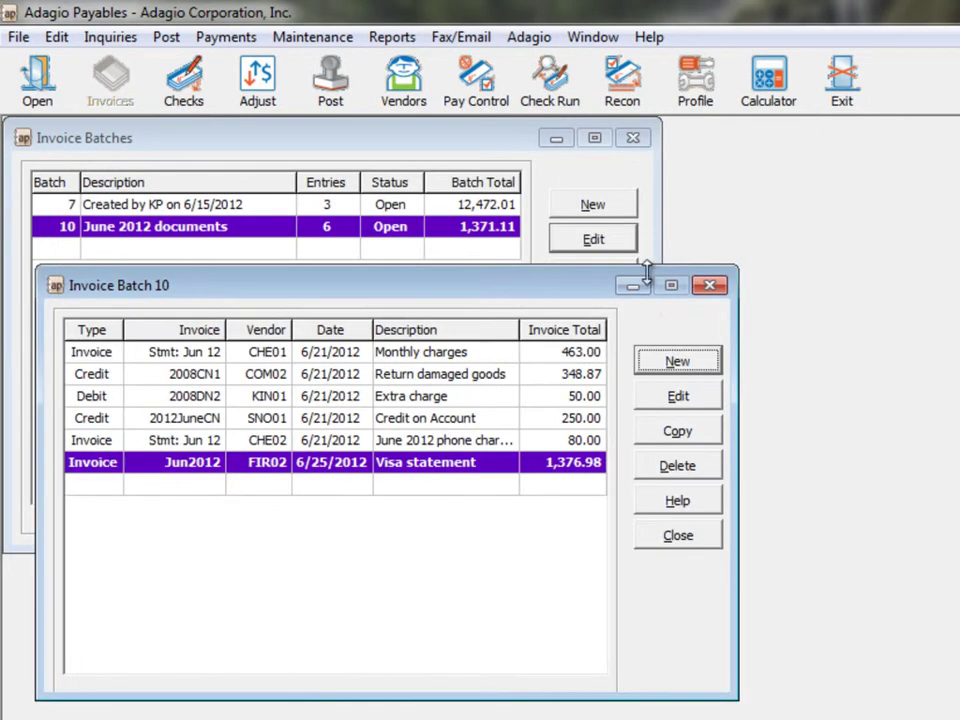
- Start invoice entry 7, prefilled with First Fidelity Visa and Net 26 days terms
left_click(655, 368)
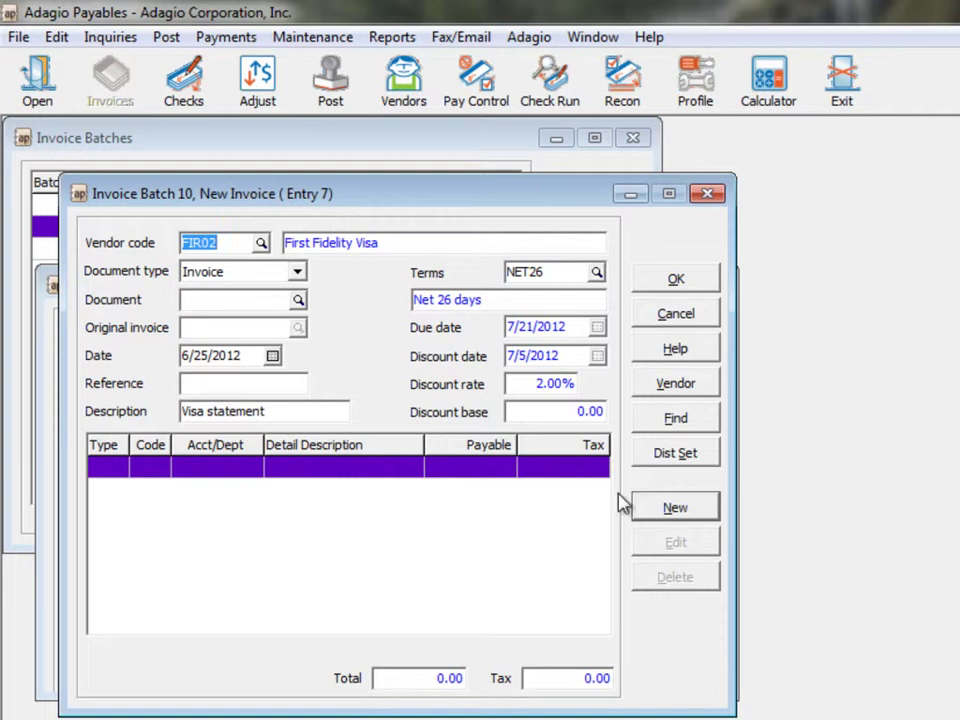
- Open a New Invoice Detail dialog for the entry 7 Visa statement invoice
left_click(673, 514)
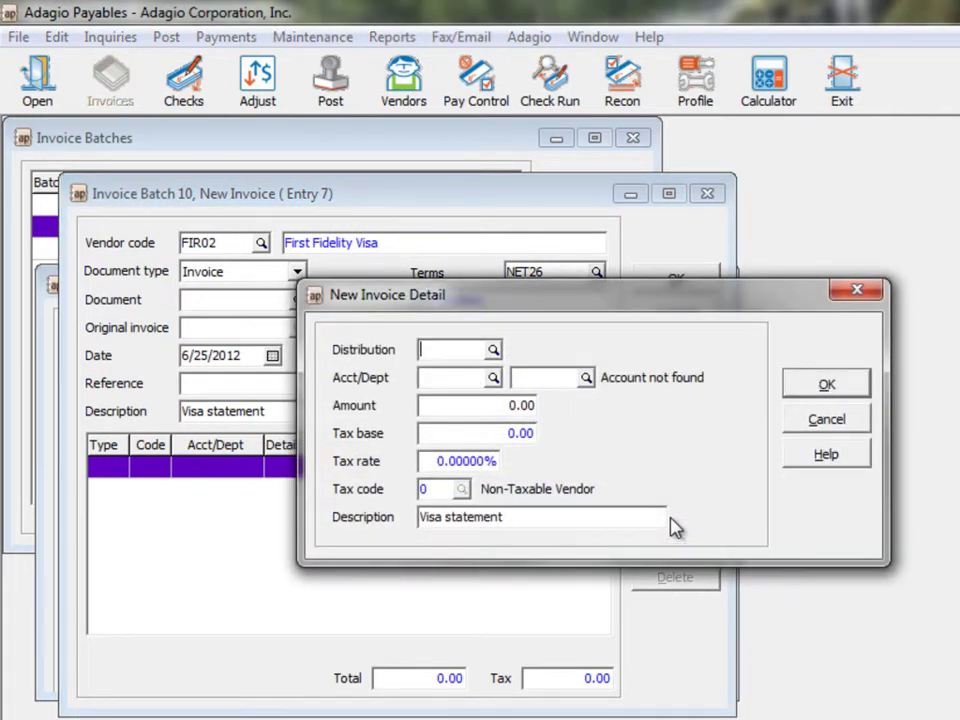